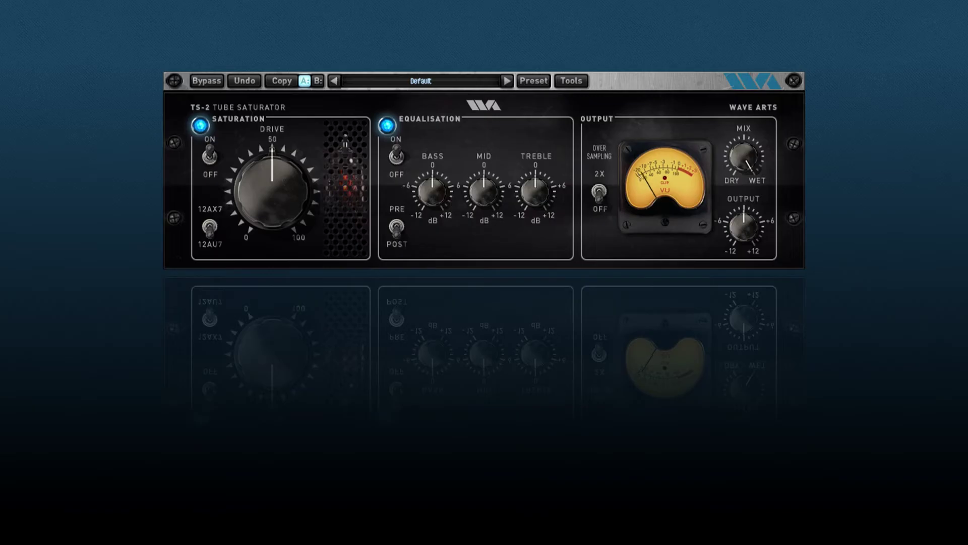
- Turn the Default preset's Drive knob down from 50 to about 30
left_click_drag(271, 163, 294, 209)
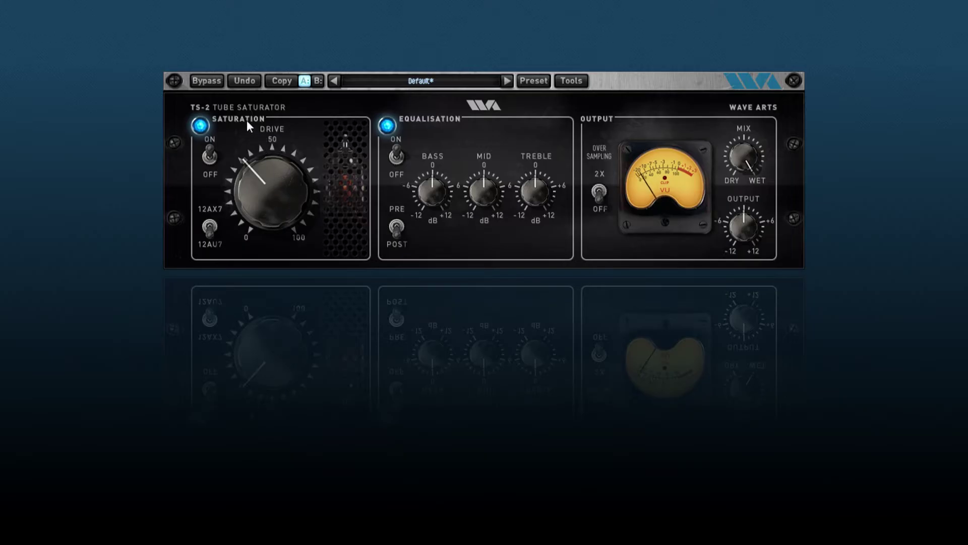
- Toggle bypass and raise the drive to about 85, undoing and redoing that change
left_click(216, 82)
left_click_drag(283, 201, 271, 85)
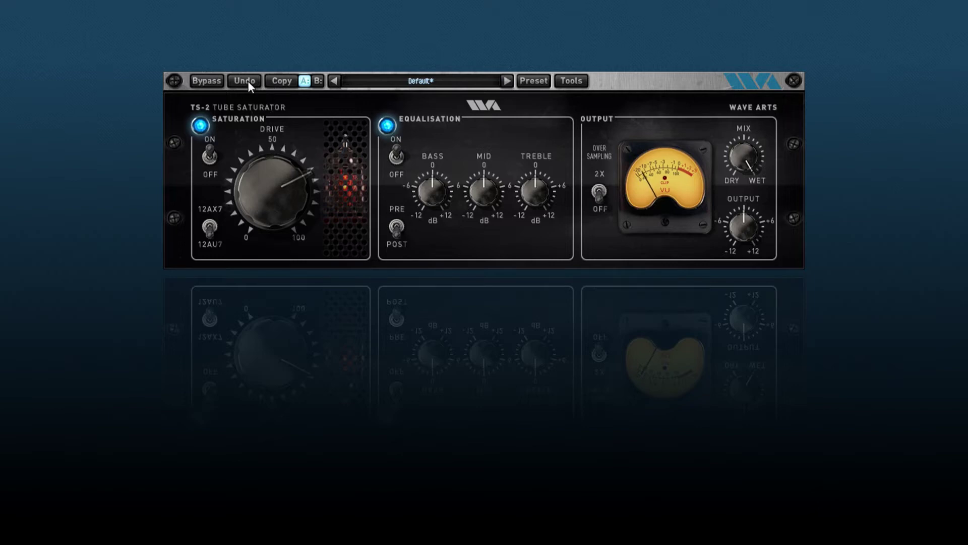
left_click(247, 81)
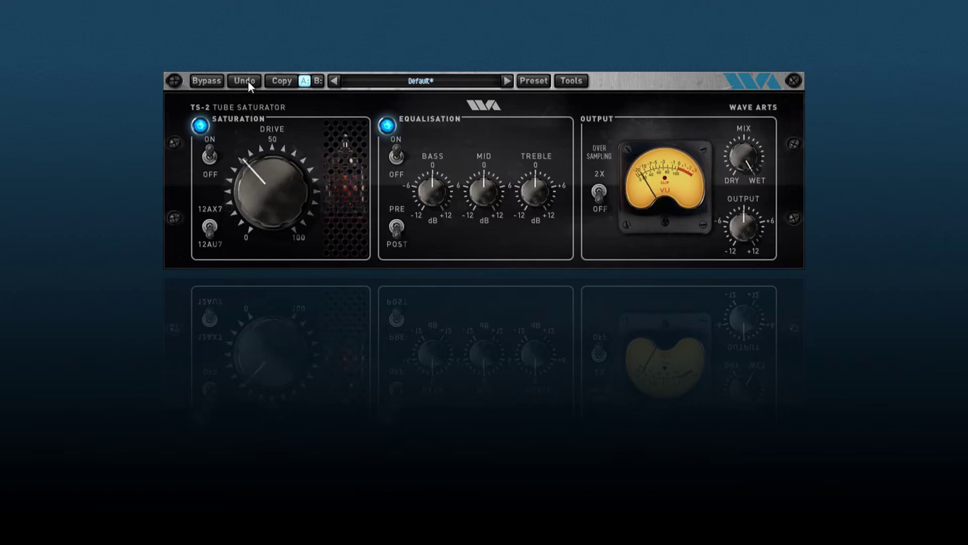
left_click(247, 81)
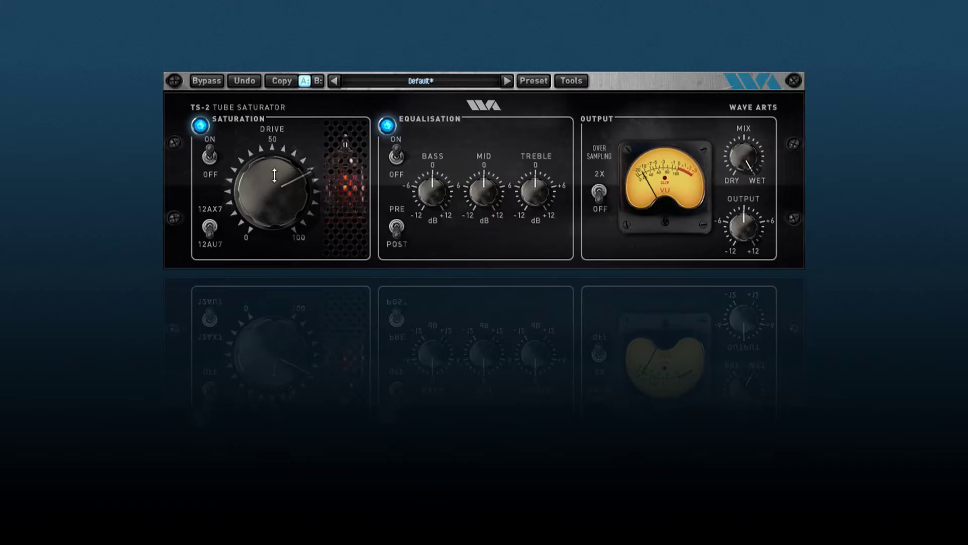
- Lower the drive to about 15, then compare slot B against slot A, ending on A
left_click_drag(275, 175, 274, 229)
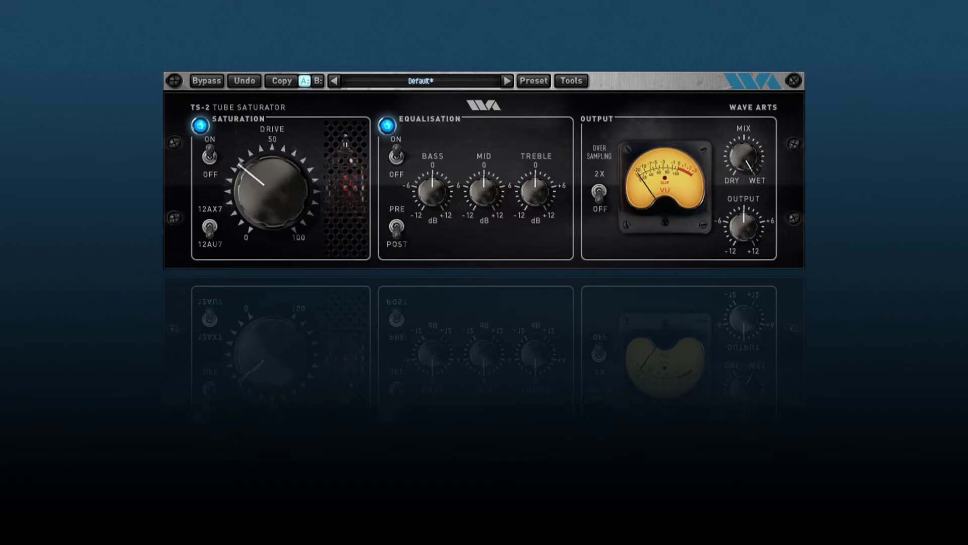
left_click(317, 81)
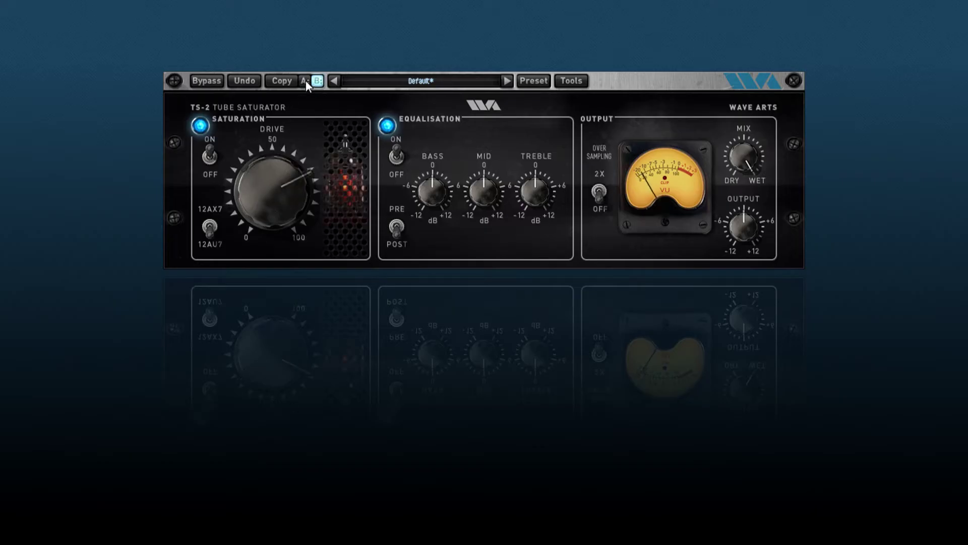
left_click(305, 81)
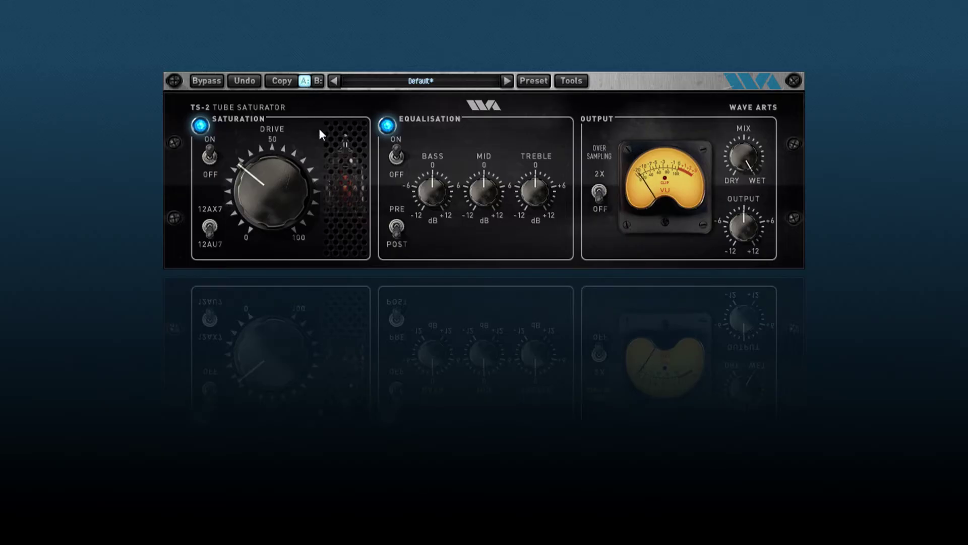
- Step through the presets to Subtle warm and raise its drive to about 40
left_click(506, 80)
left_click(506, 80)
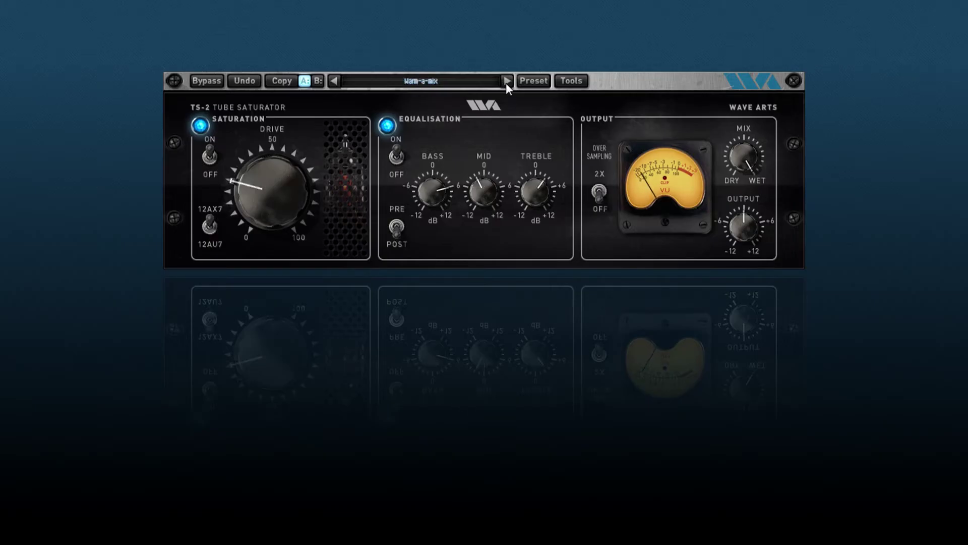
left_click(334, 80)
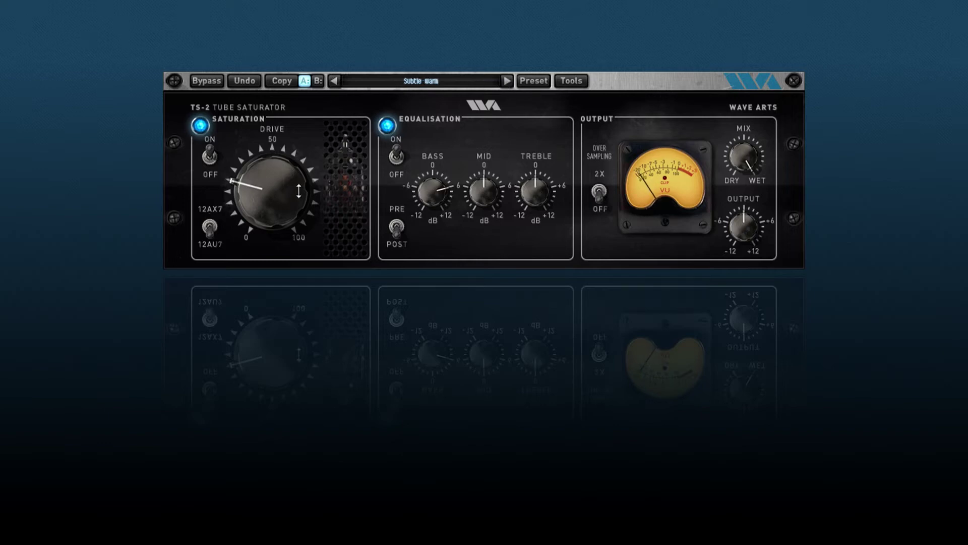
left_click_drag(291, 208, 294, 170)
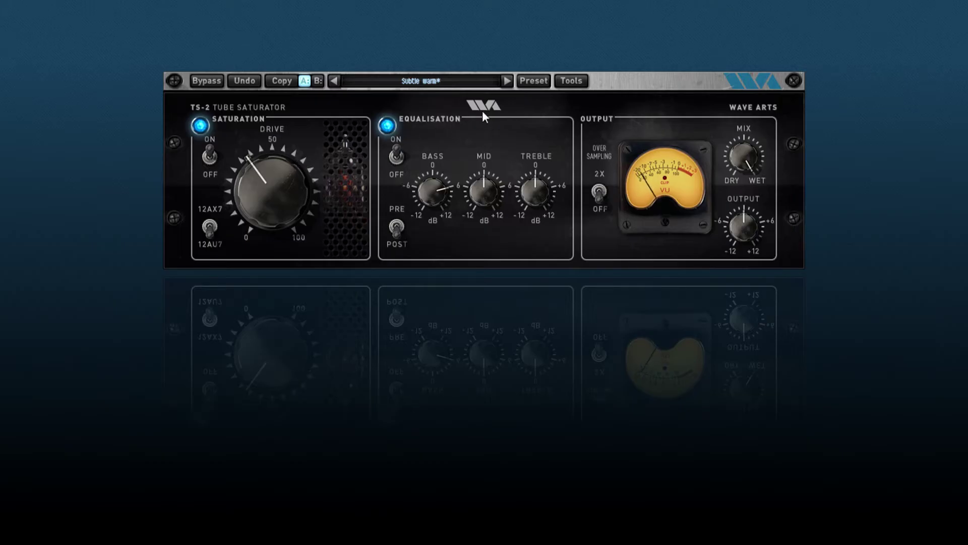
left_click(532, 83)
mouse_move(541, 103)
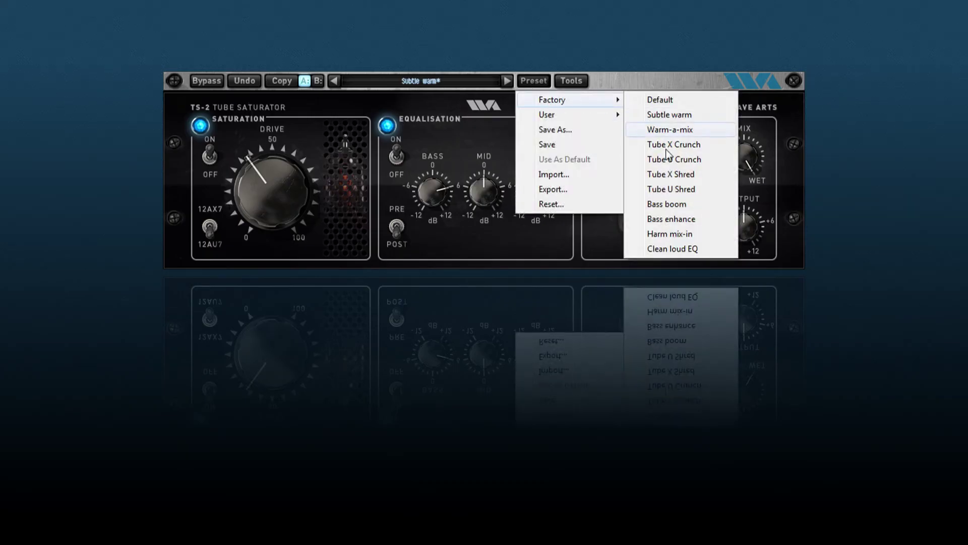
- Load the Harm mix-in factory preset, raise drive to about 65, and save it as 'My preset'
left_click(676, 235)
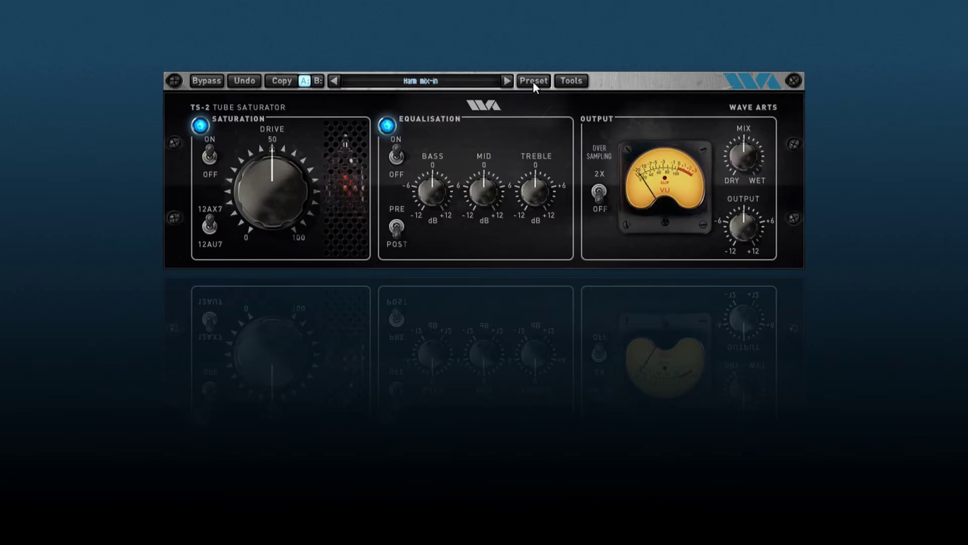
left_click_drag(267, 174, 266, 153)
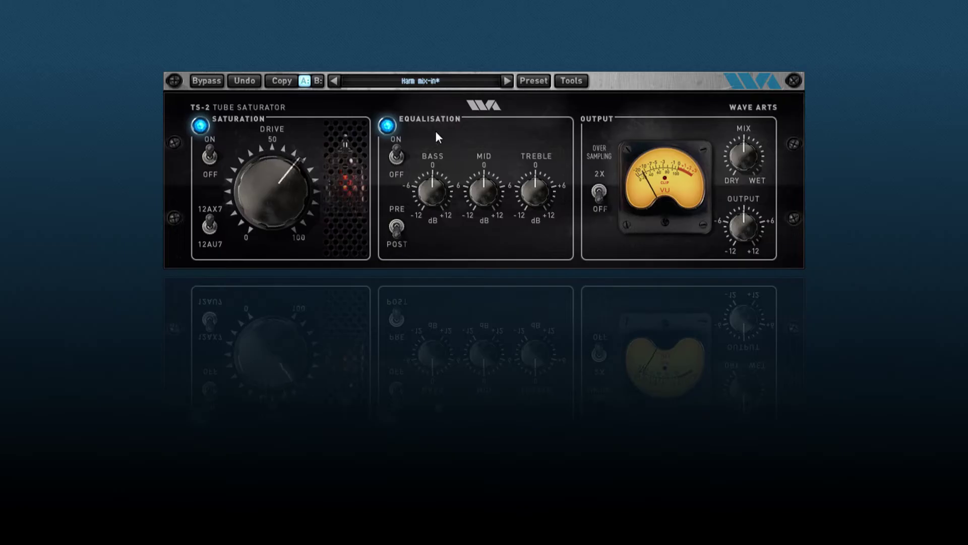
left_click(536, 83)
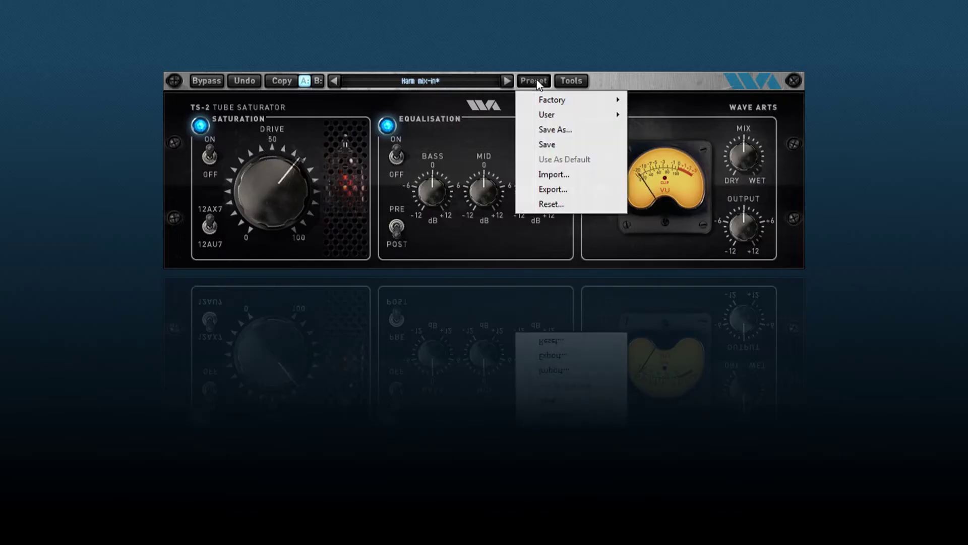
left_click(553, 131)
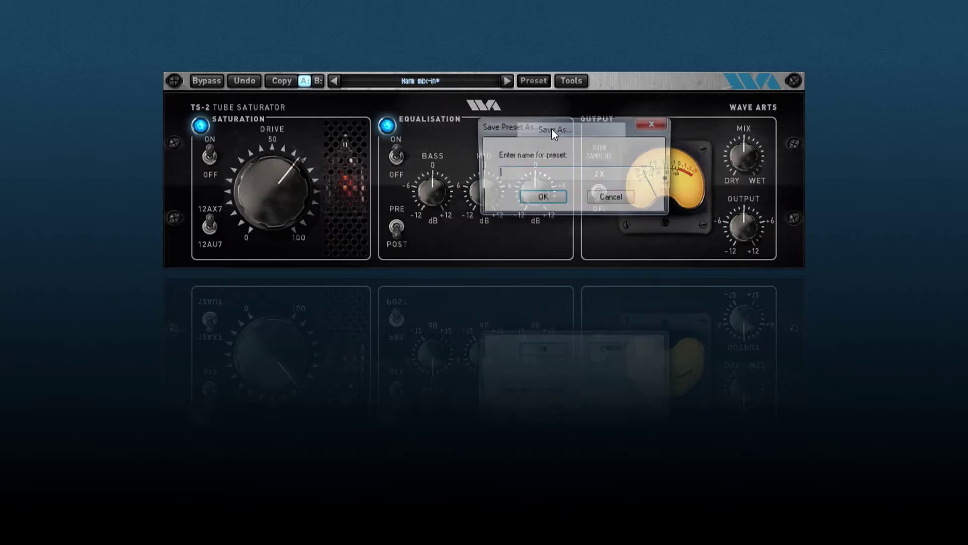
left_click(565, 200)
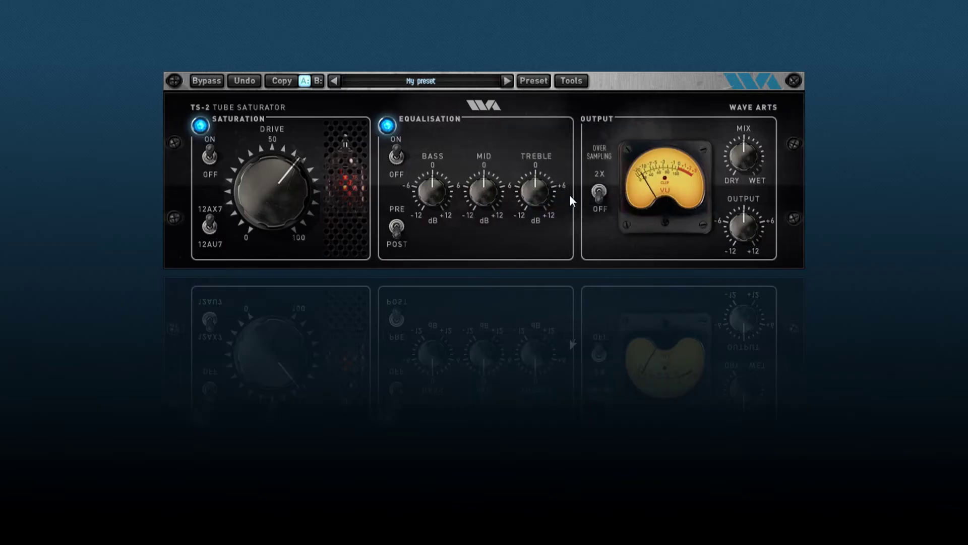
- Load the Edgy Treble preset from the User preset list
left_click(525, 75)
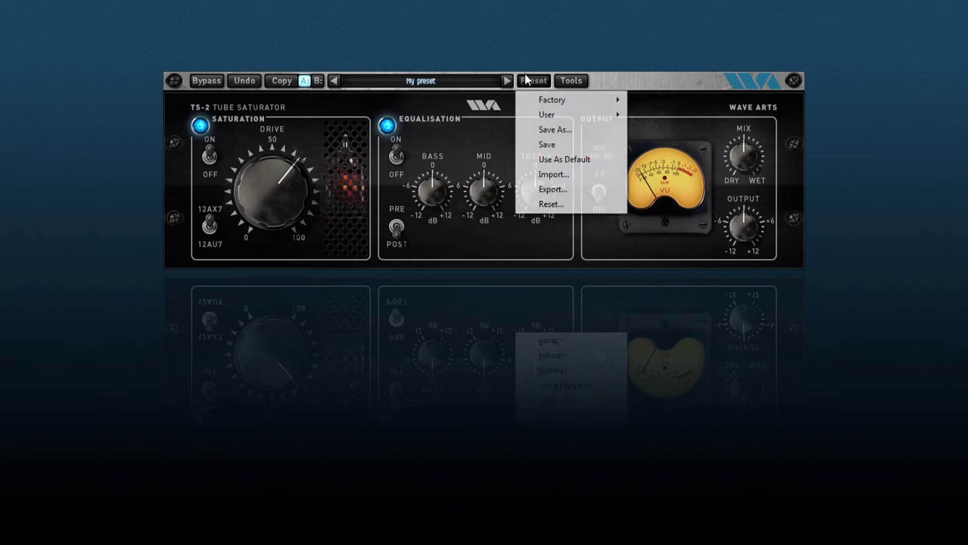
mouse_move(545, 117)
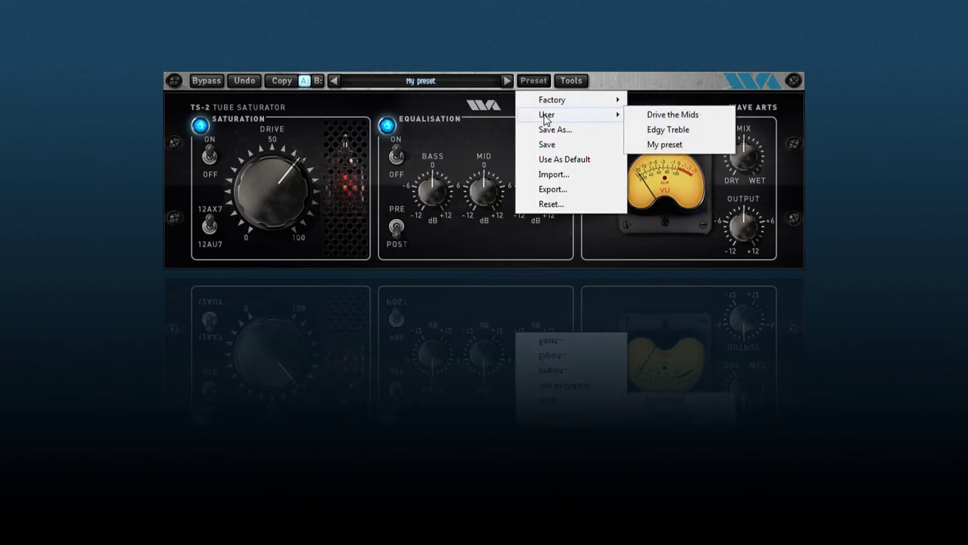
left_click(658, 145)
- Reset the presets, confirming deletion of all user presets
left_click(535, 80)
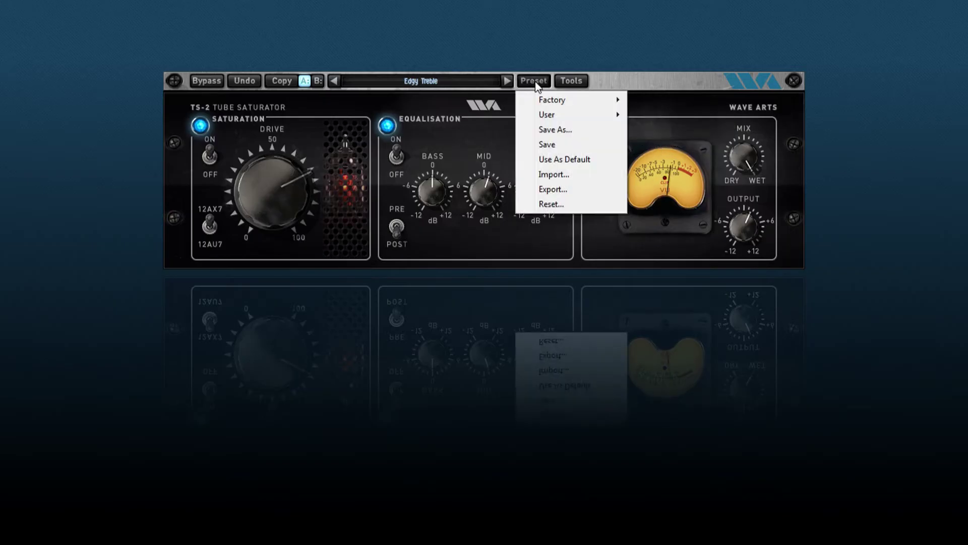
left_click(553, 205)
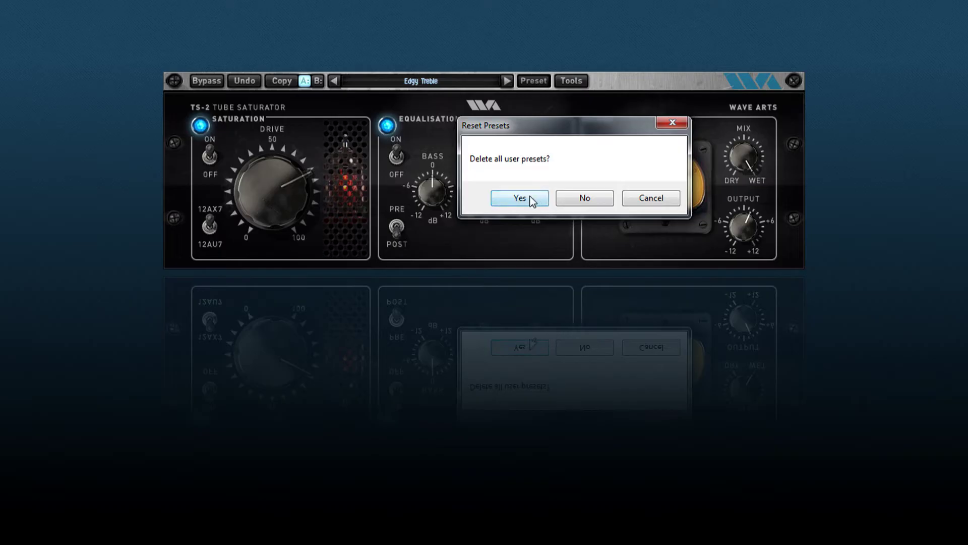
left_click(531, 199)
left_click(537, 80)
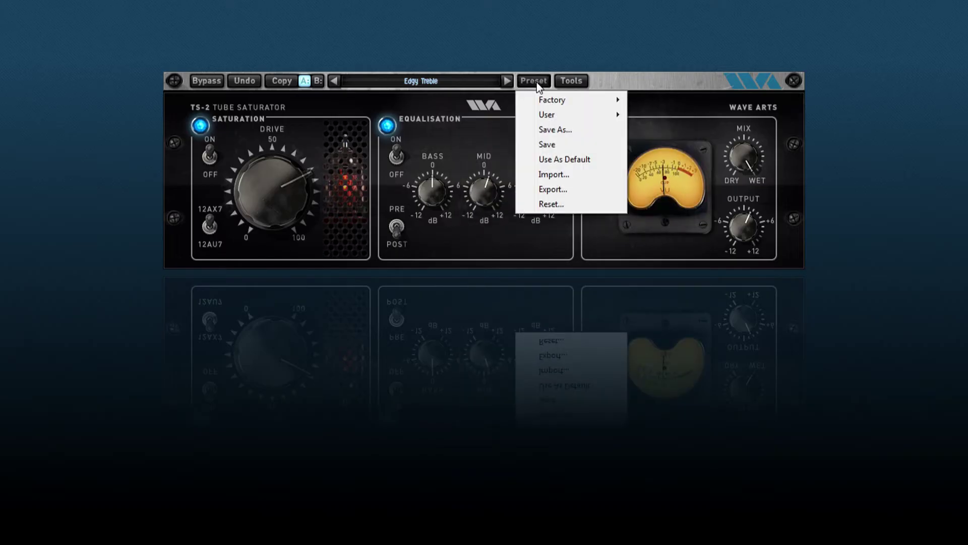
mouse_move(546, 101)
- View the About box showing version 2.01 VST (64 bit), then dismiss it
left_click(564, 78)
left_click(593, 101)
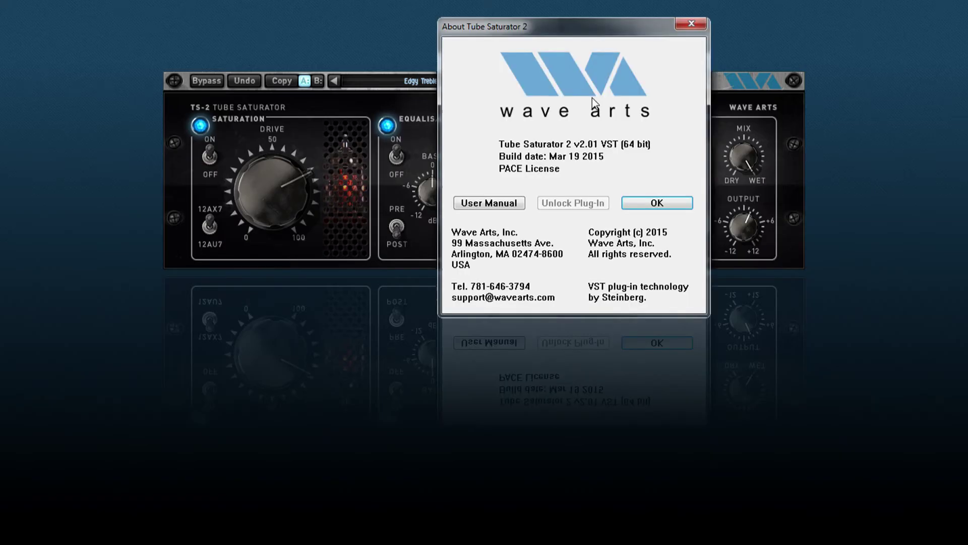
left_click(650, 198)
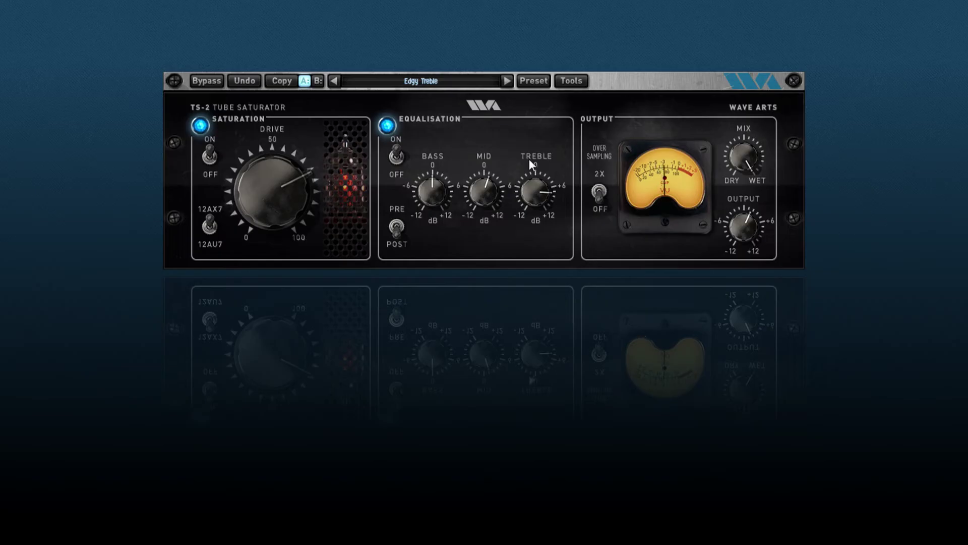
- Switch the saturation stage off and back on, then nudge the drive up slightly
left_click(210, 155)
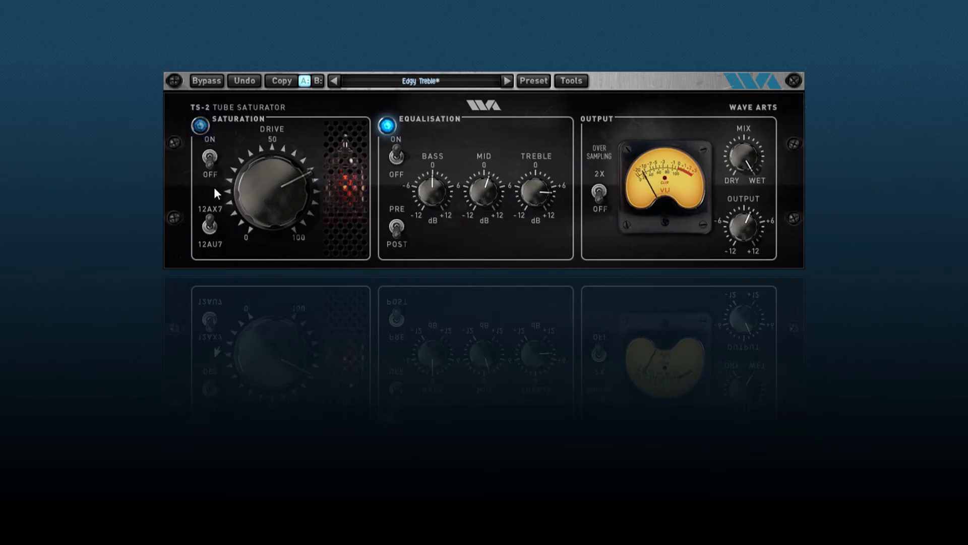
left_click(211, 156)
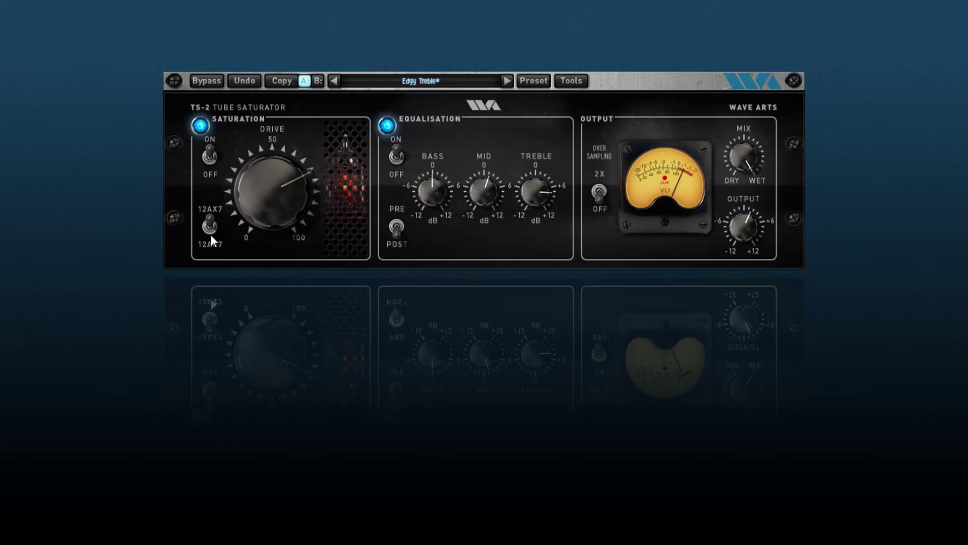
left_click_drag(286, 206, 286, 193)
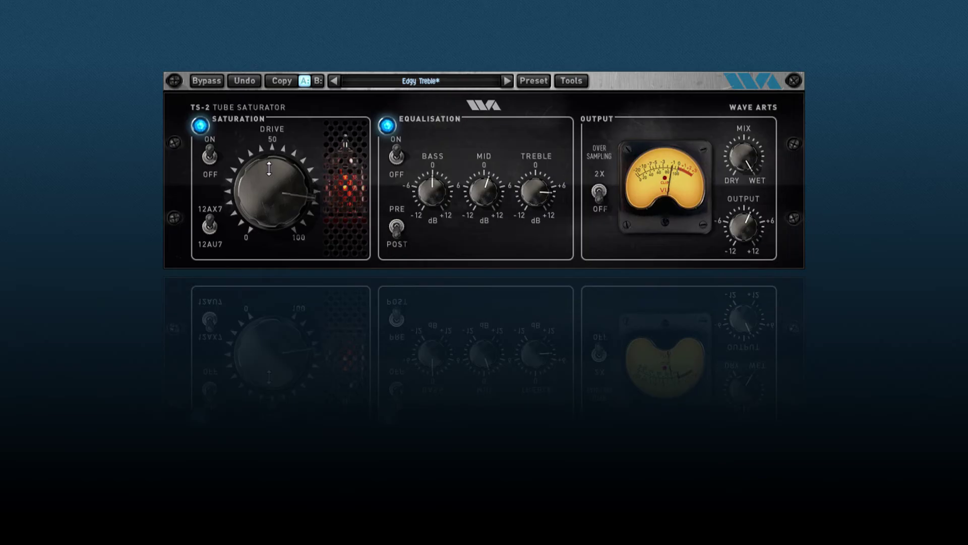
- Try the 12AU7 tube then return to 12AX7, lower drive slightly, and readjust the output
left_click(207, 233)
left_click(208, 227)
left_click_drag(272, 171, 286, 208)
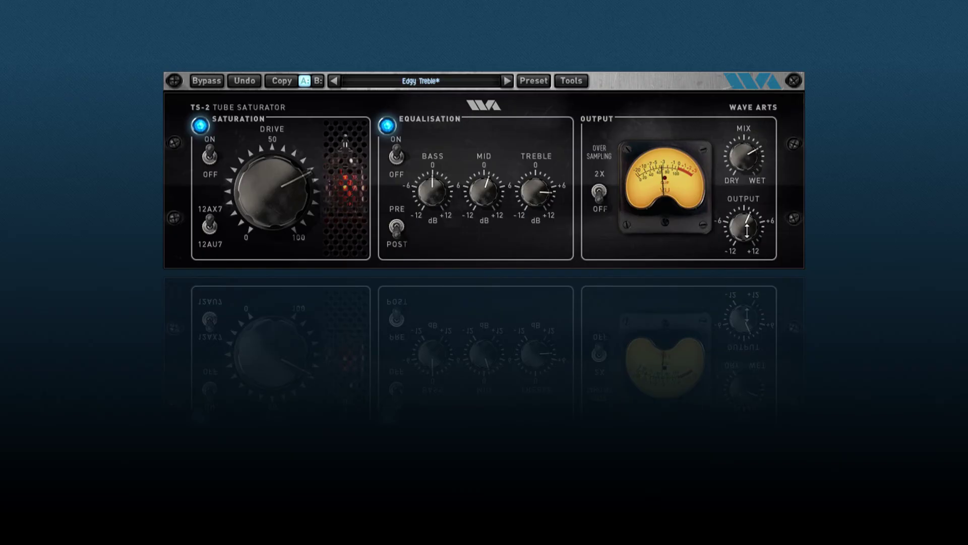
mouse_move(743, 233)
left_mouse_down()
mouse_move(743, 270)
mouse_move(728, 201)
mouse_move(735, 247)
left_mouse_up()
- Turn the EQ off and on, and flip its pre/post placement and back
left_click(398, 157)
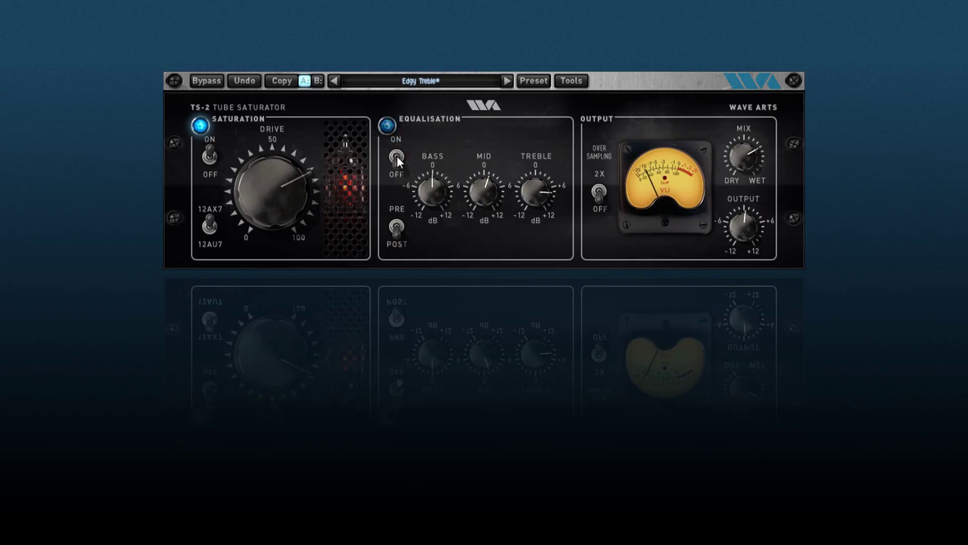
left_click(398, 156)
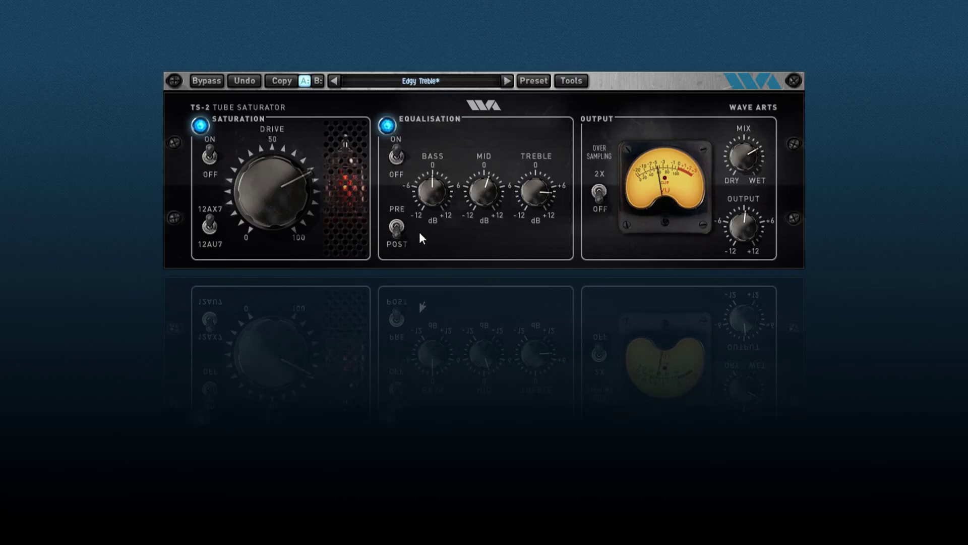
left_click(401, 228)
left_click(400, 229)
- Cut bass toward -6 dB, boost mid to about +3 dB, and push treble near +12 dB
left_click_drag(430, 189, 427, 238)
mouse_move(484, 194)
left_mouse_down()
mouse_move(479, 153)
mouse_move(488, 200)
left_mouse_up()
mouse_move(539, 197)
left_mouse_down()
mouse_move(534, 149)
mouse_move(551, 252)
mouse_move(545, 206)
left_mouse_up()
- Enable 2X oversampling, turn Mix further toward wet, and settle Output just above 0
left_click(600, 190)
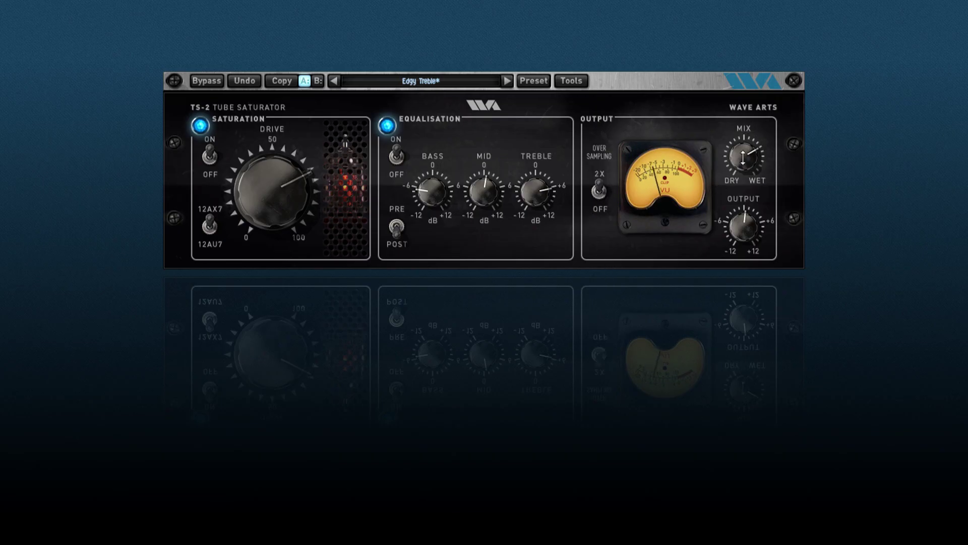
left_click_drag(743, 157, 733, 136)
left_click_drag(742, 222, 742, 184)
left_click_drag(747, 205, 751, 239)
left_click_drag(744, 161, 742, 148)
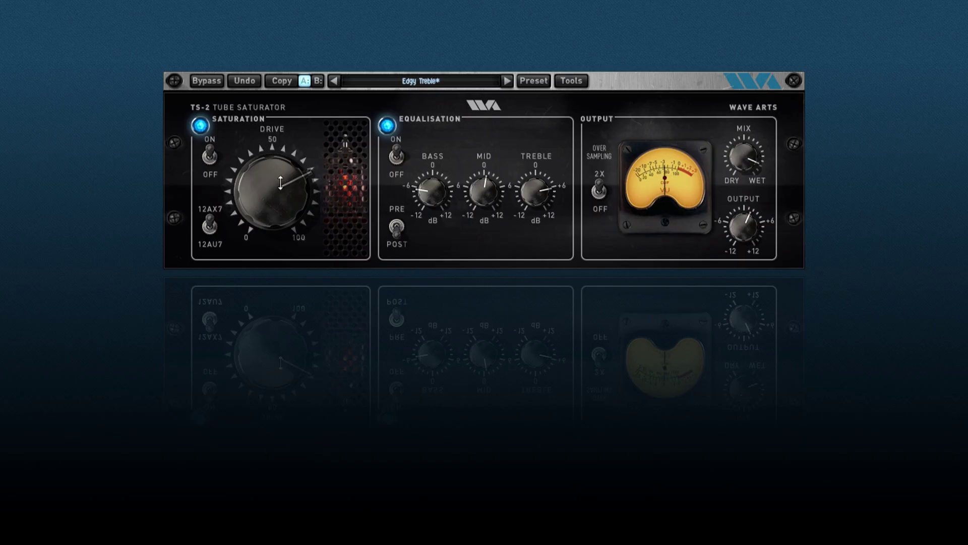